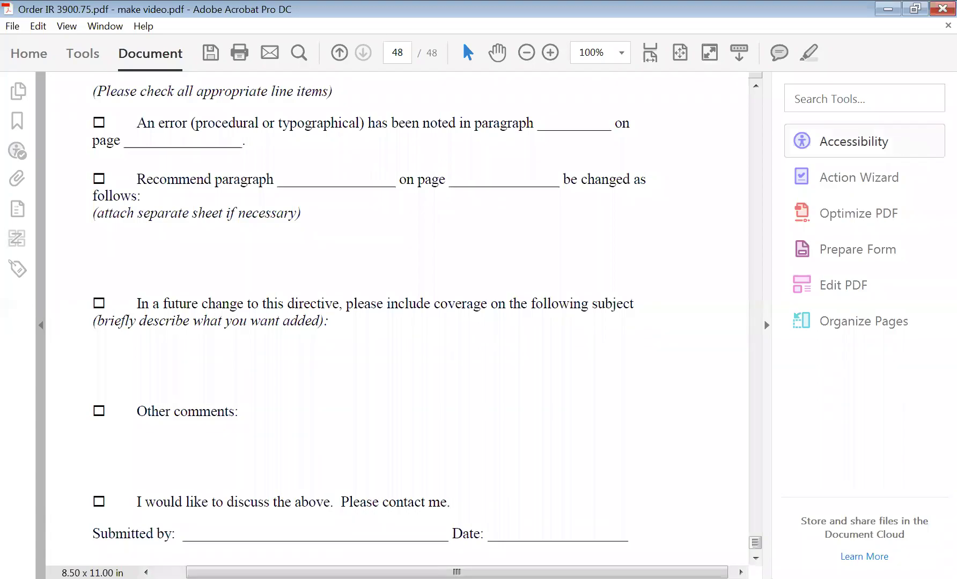
# - Open the Accessibility tools and the Full Check options dialog
pyautogui.click(883, 142)
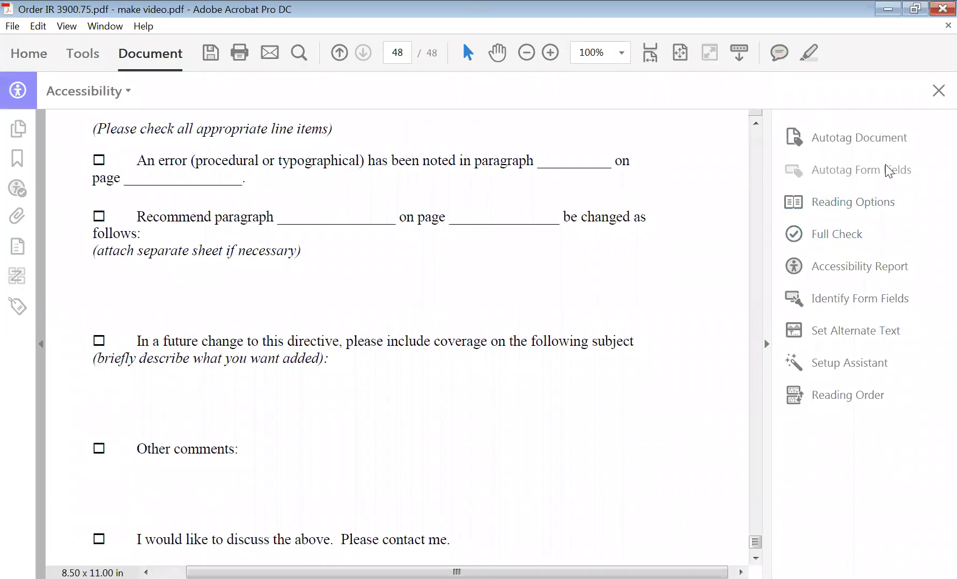
pyautogui.click(826, 238)
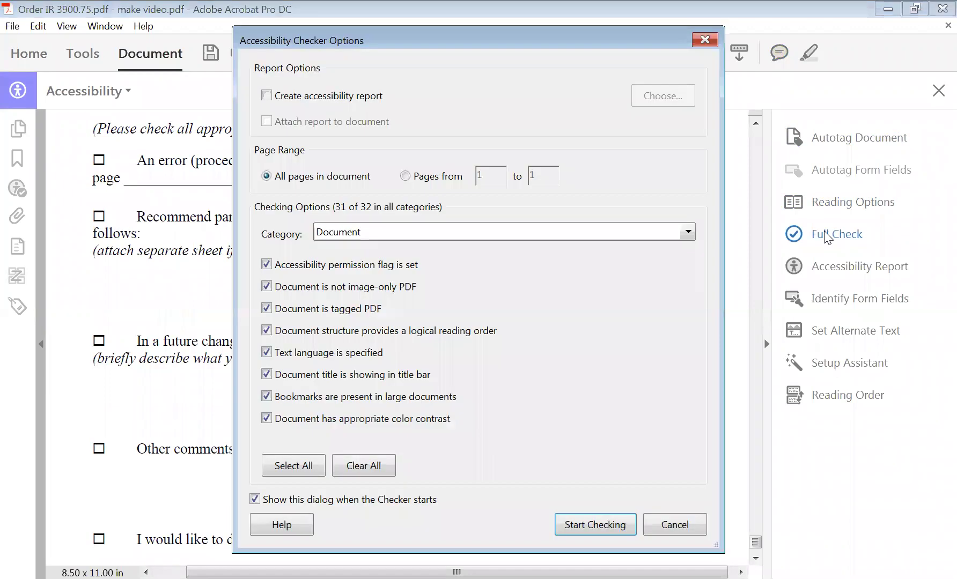
# - Run the full accessibility check and inspect the actions for the failed Title result
pyautogui.click(606, 524)
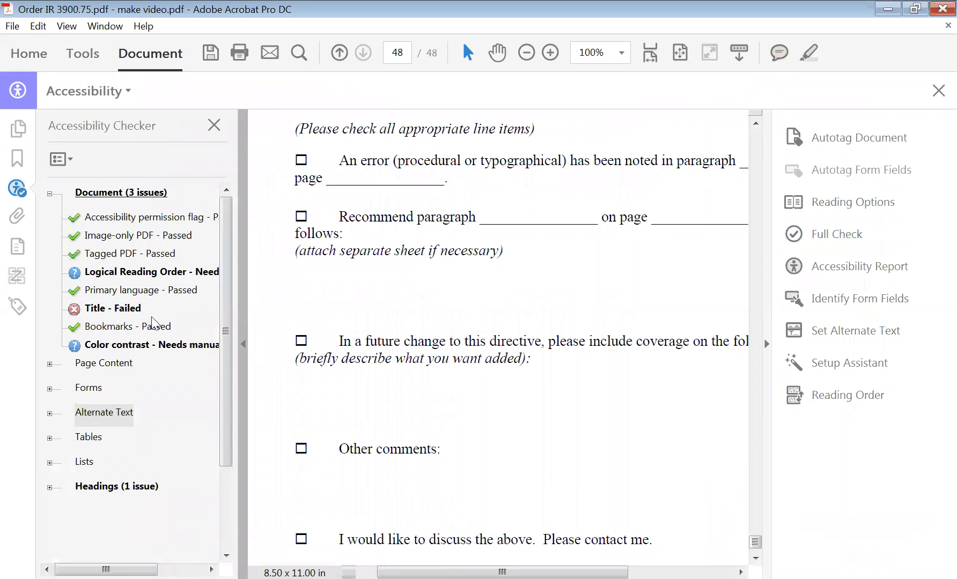
pyautogui.click(99, 313)
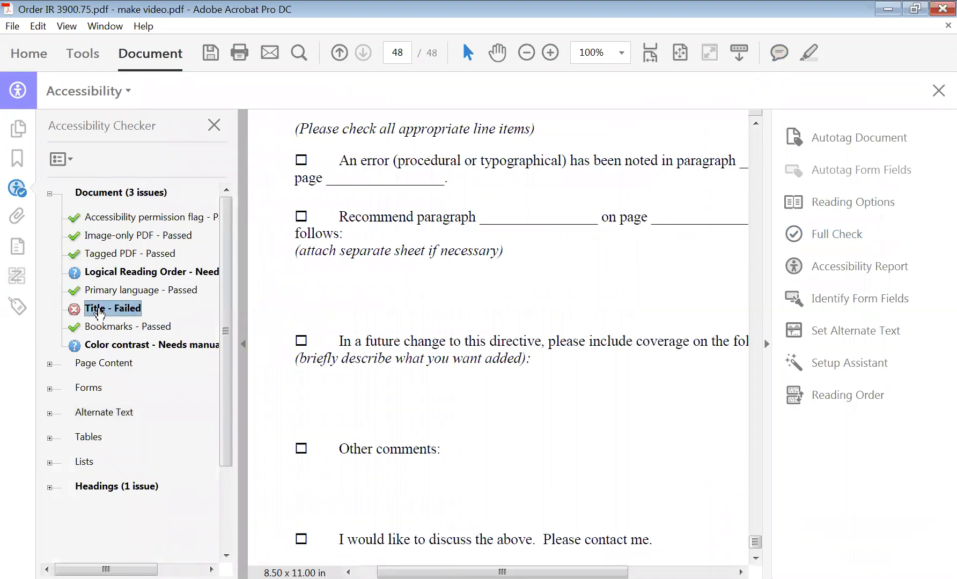
pyautogui.rightClick(99, 313)
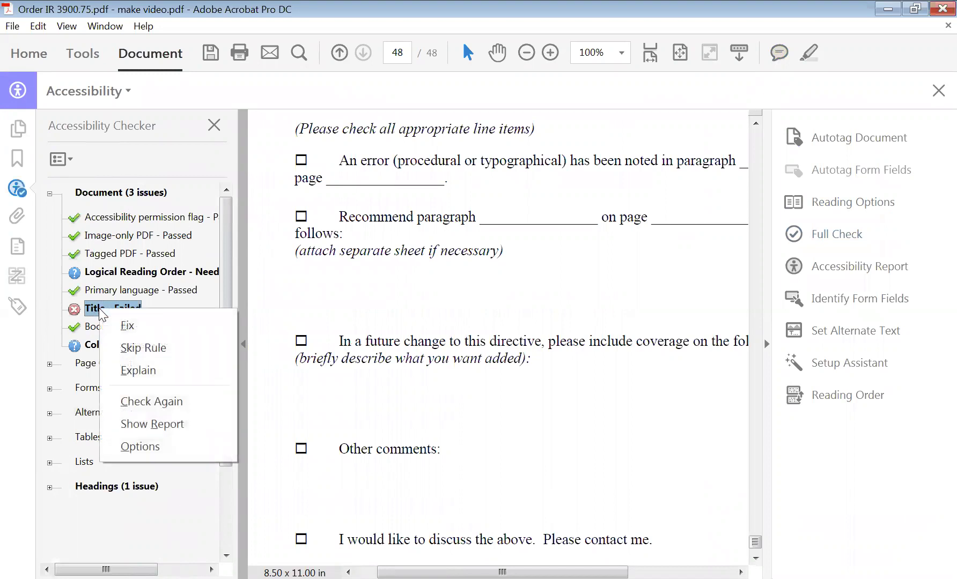
pyautogui.click(207, 303)
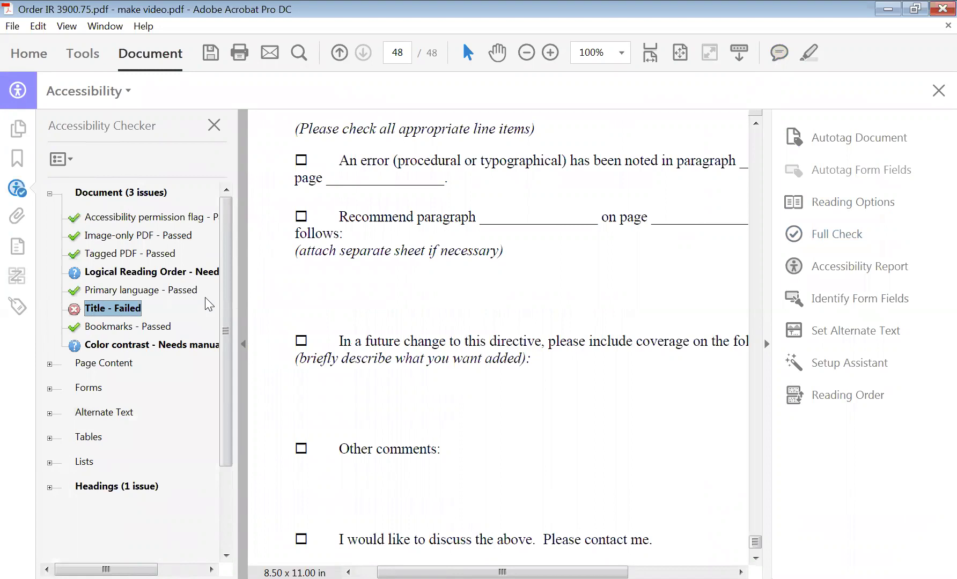
# - Open Document Properties from the File menu and place the cursor in the empty Subject field
pyautogui.click(13, 30)
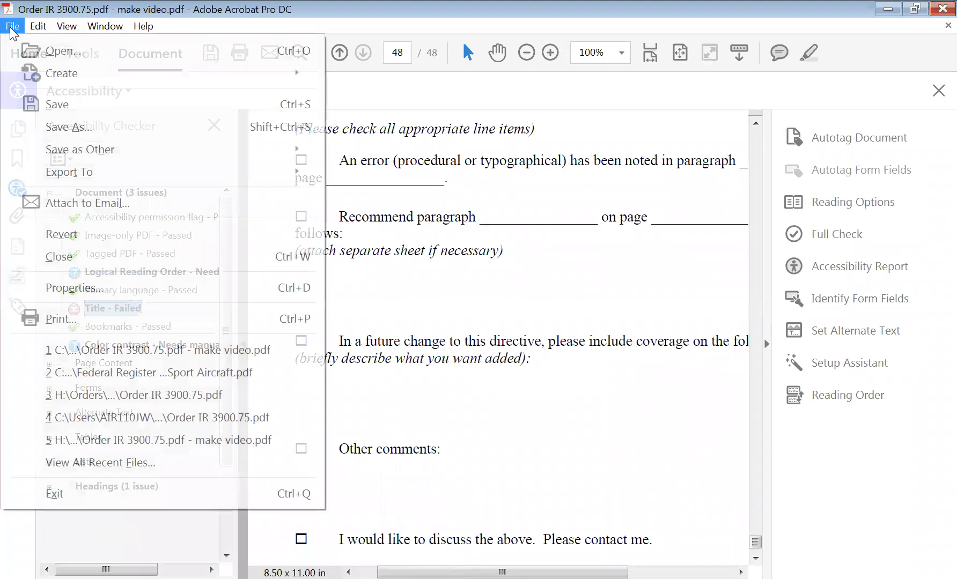
pyautogui.click(110, 296)
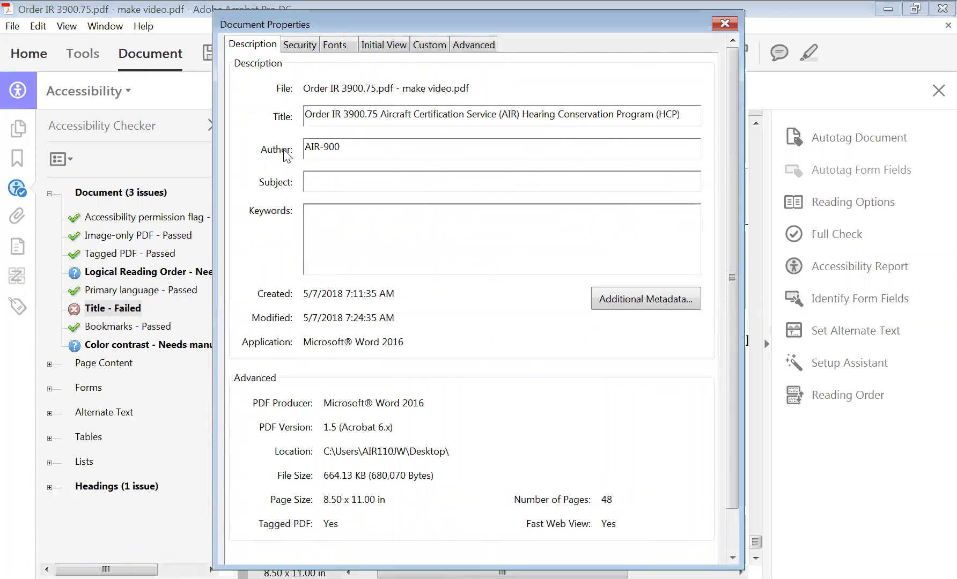
pyautogui.click(336, 187)
# - Paste the program name into Subject and paste 'Hearing Conservation Program' into Keywords
pyautogui.rightClick(323, 181)
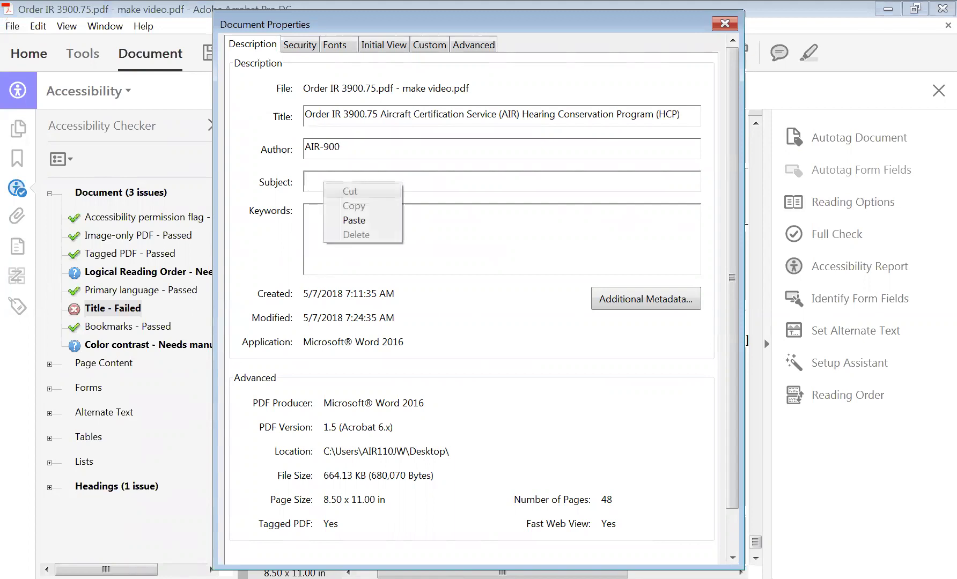
pyautogui.click(353, 220)
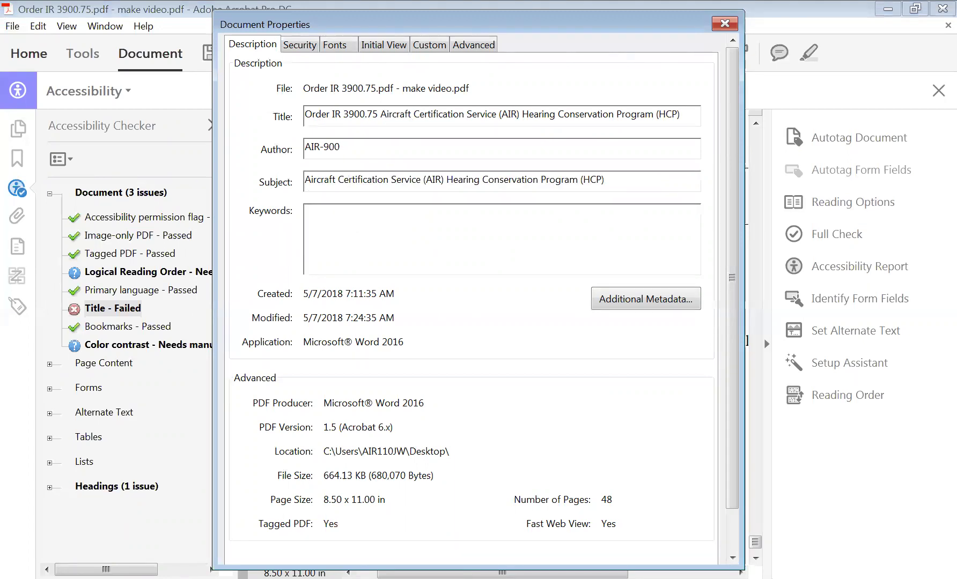
pyautogui.press('Tab')
pyautogui.moveTo(447, 180); pyautogui.dragTo(577, 180)
pyautogui.hotkey('ctrl', 'c')
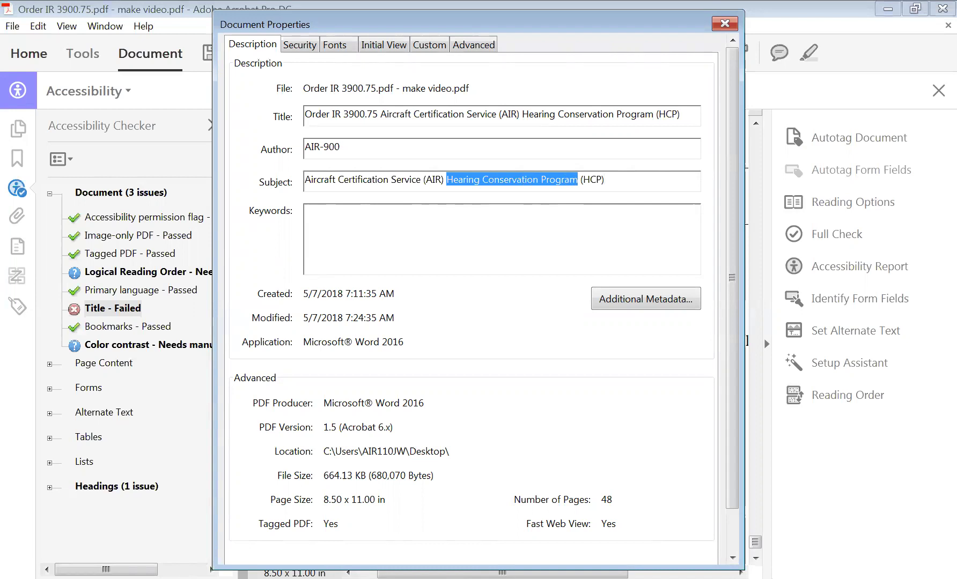
pyautogui.press('Tab')
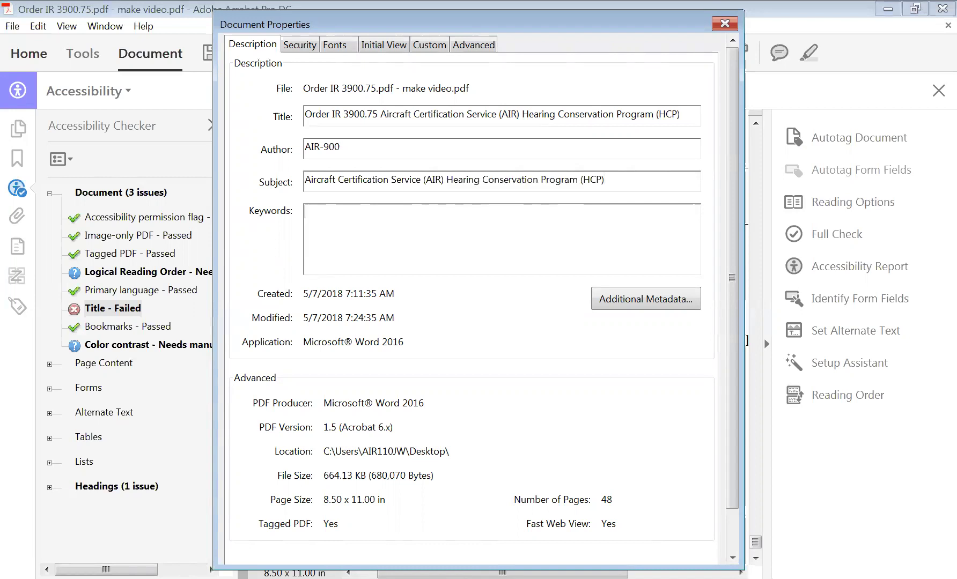
pyautogui.hotkey('ctrl', 'v')
pyautogui.write(',')
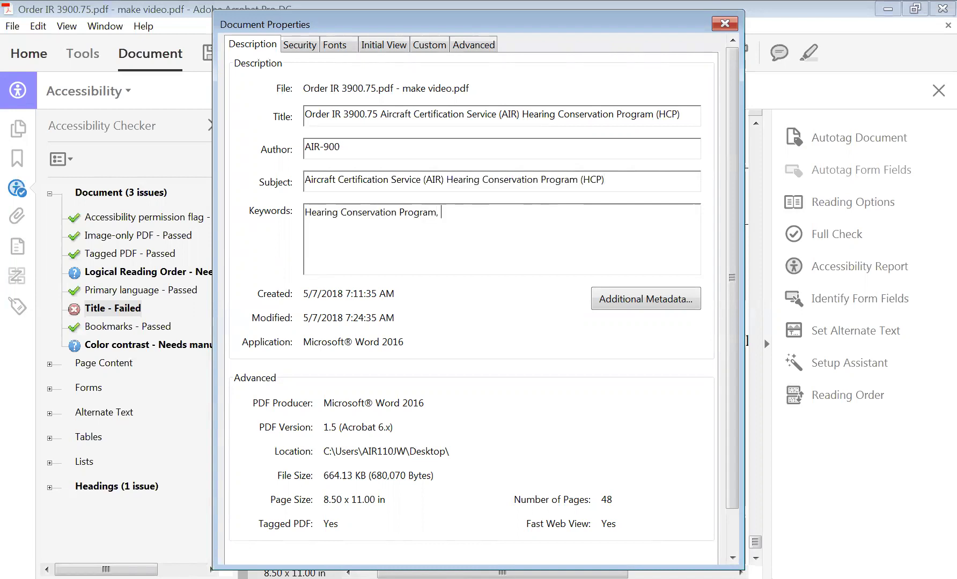
pyautogui.write(' OSHA,')
pyautogui.moveTo(725, 316); pyautogui.dragTo(693, 522)
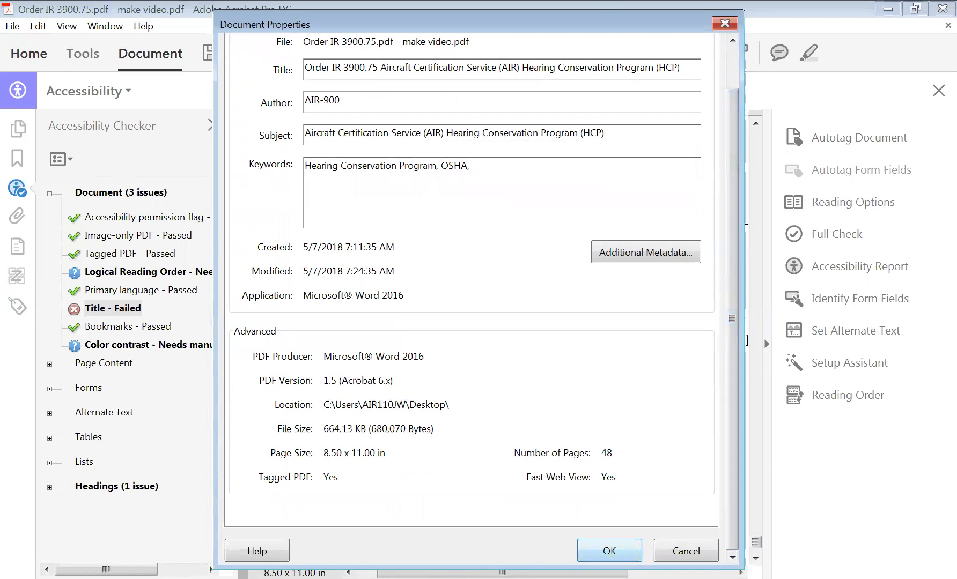
# - Save the new subject and keywords, then apply Fix so the Title check passes
pyautogui.click(611, 553)
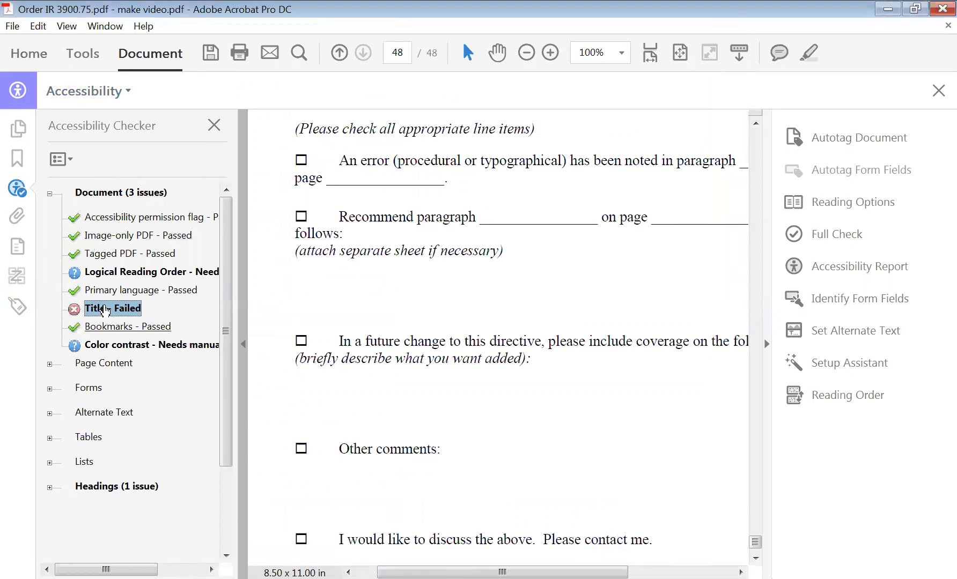
pyautogui.rightClick(106, 311)
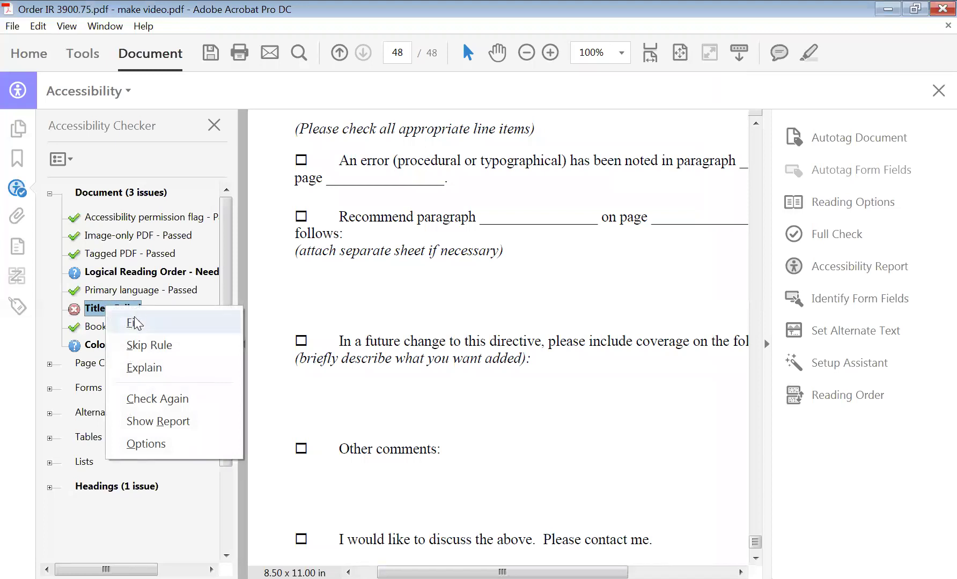
pyautogui.click(133, 321)
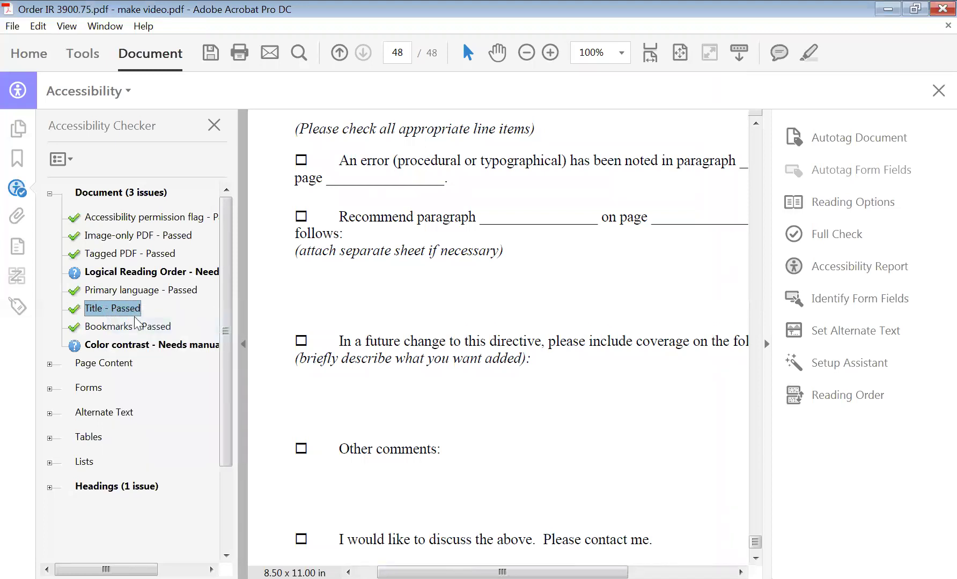